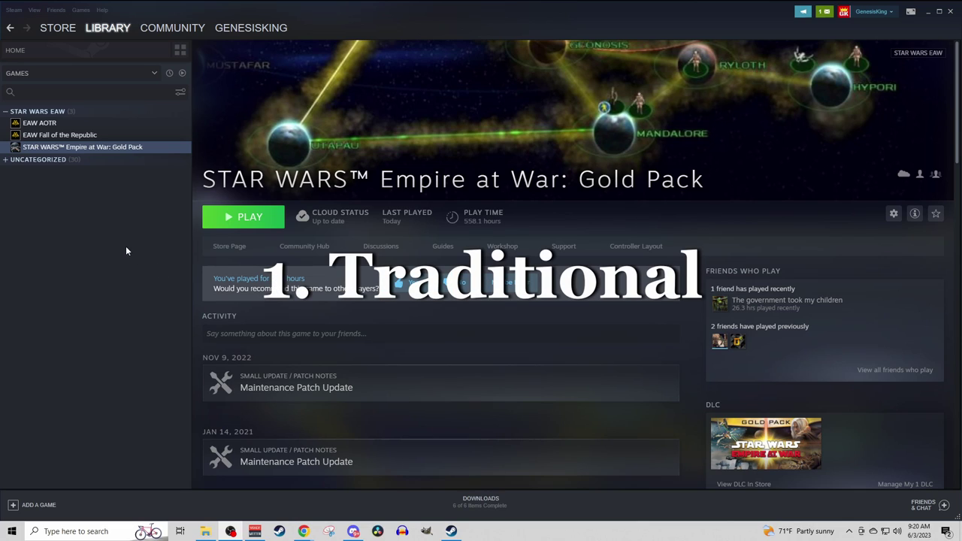
Step: Browse the most popular Workshop mods for STAR WARS Empire at War: Gold Pack
mouse_move(161, 34)
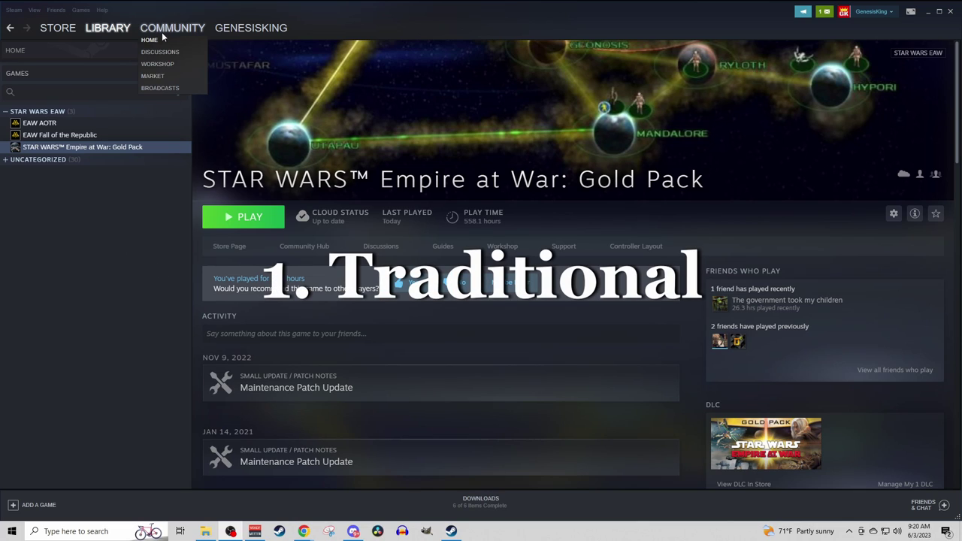
left_click(165, 27)
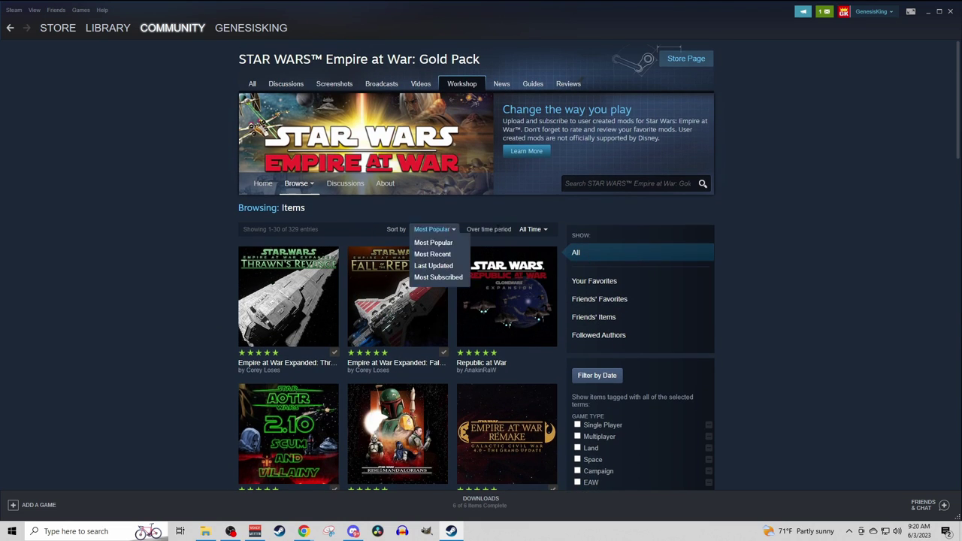
scroll(393, 291, "down", 1)
mouse_move(316, 299)
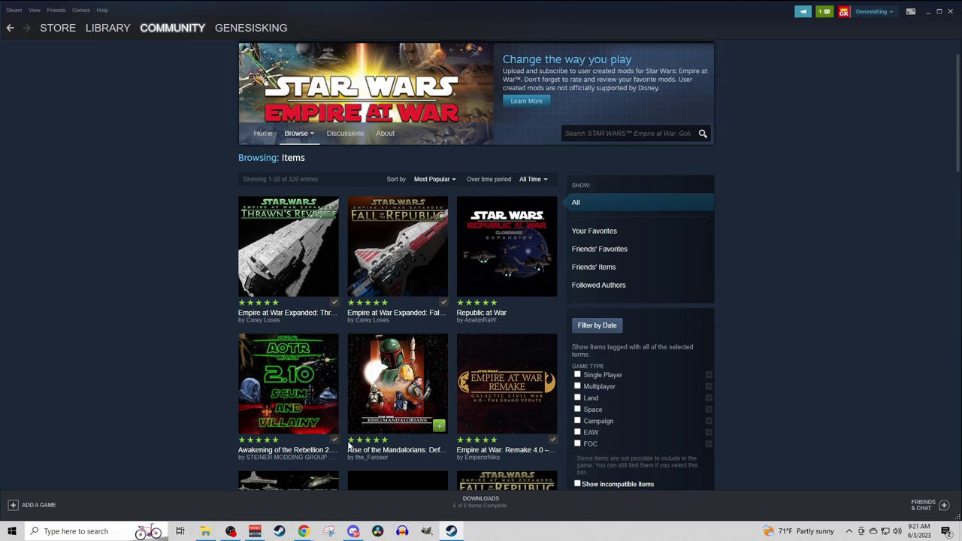
mouse_move(518, 381)
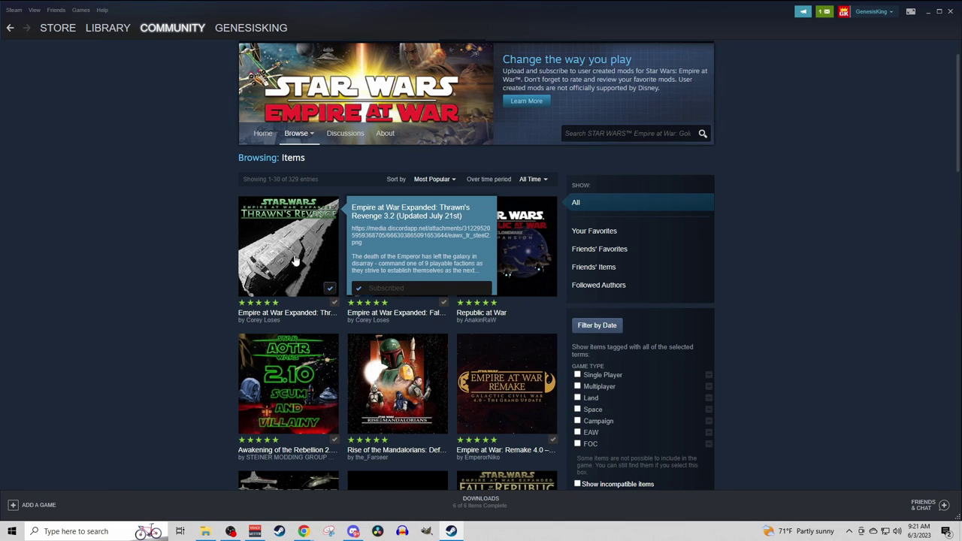
Step: Launch STAR WARS Empire at War: Gold Pack from the library with the Forces of Corruption launch option
left_click(105, 30)
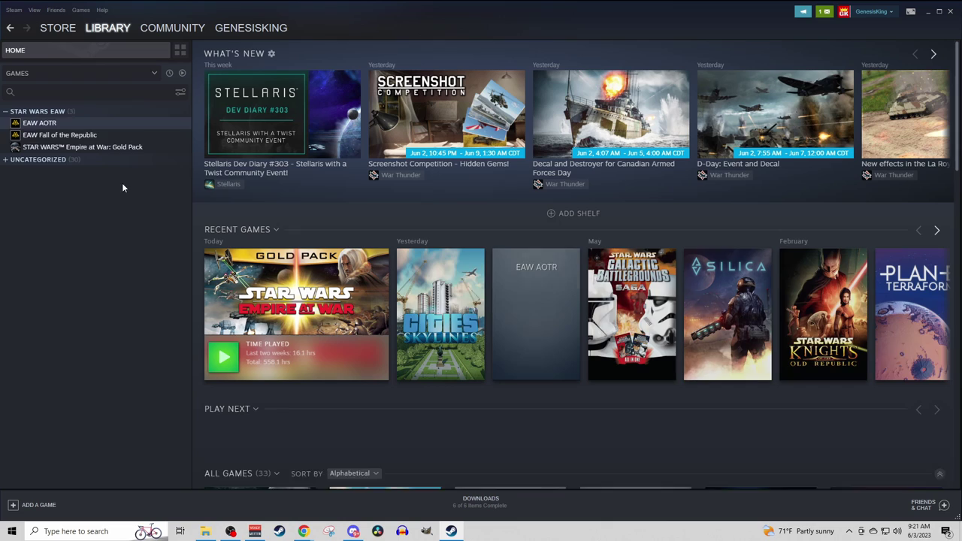
left_click(67, 147)
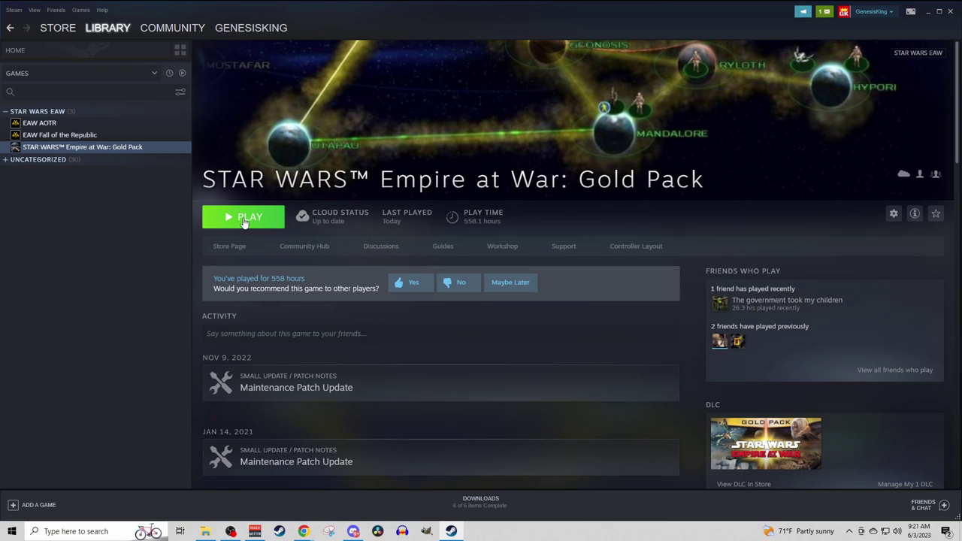
left_click(244, 220)
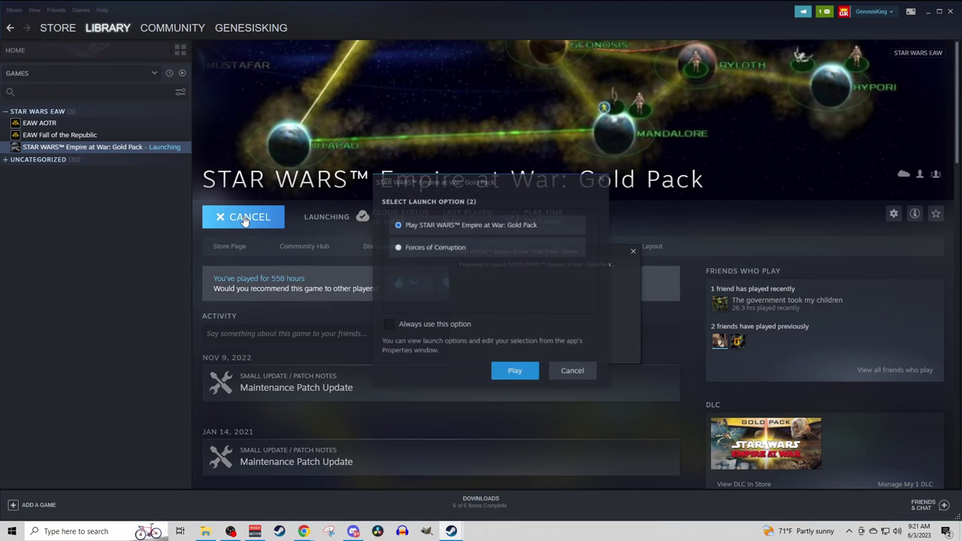
left_click(438, 252)
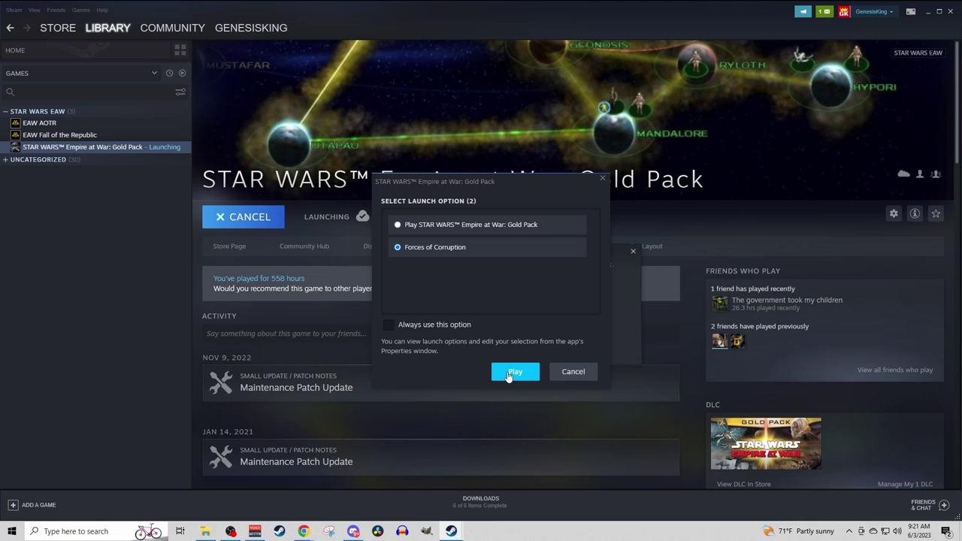
left_click(508, 373)
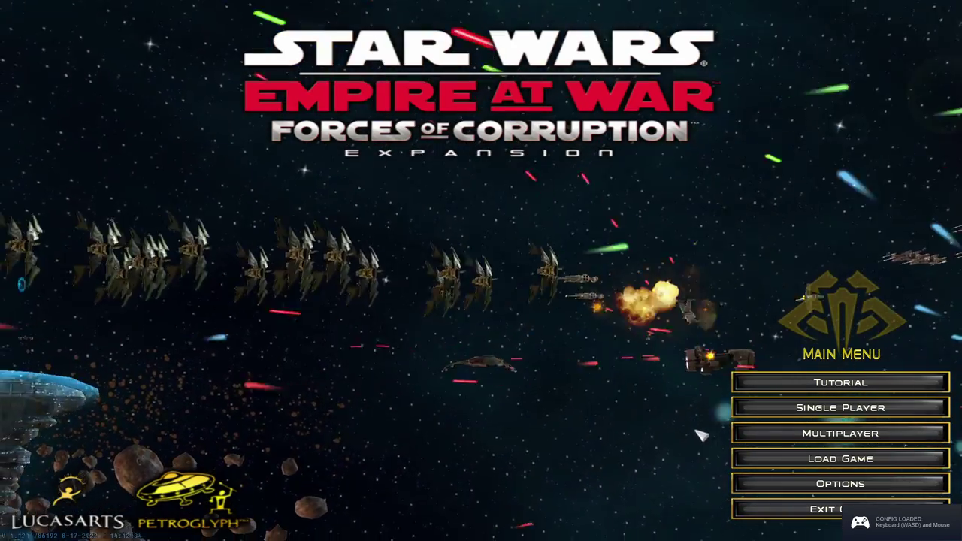
Step: Open the game's mod selection list and highlight each installed mod in turn, ending on Fall of the Republic 1.2
left_click(849, 483)
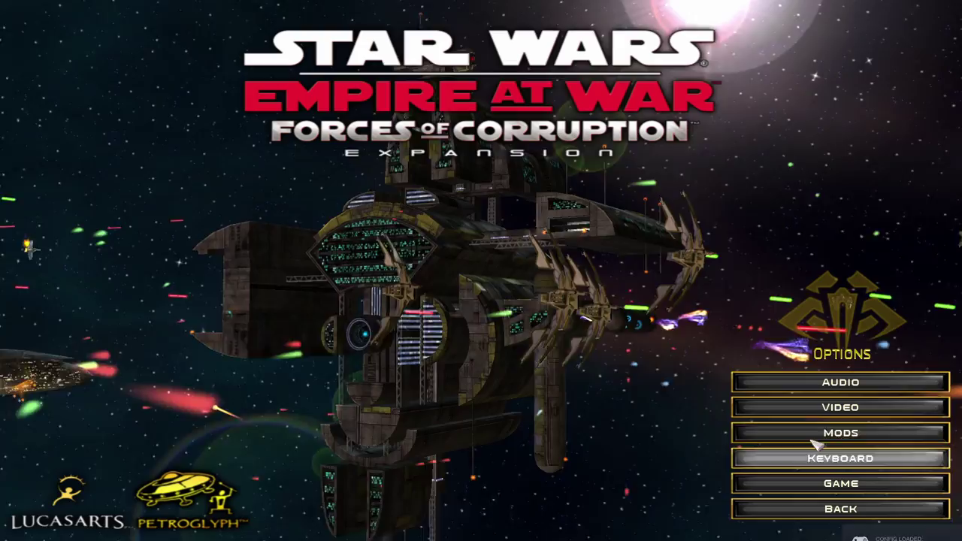
left_click(819, 434)
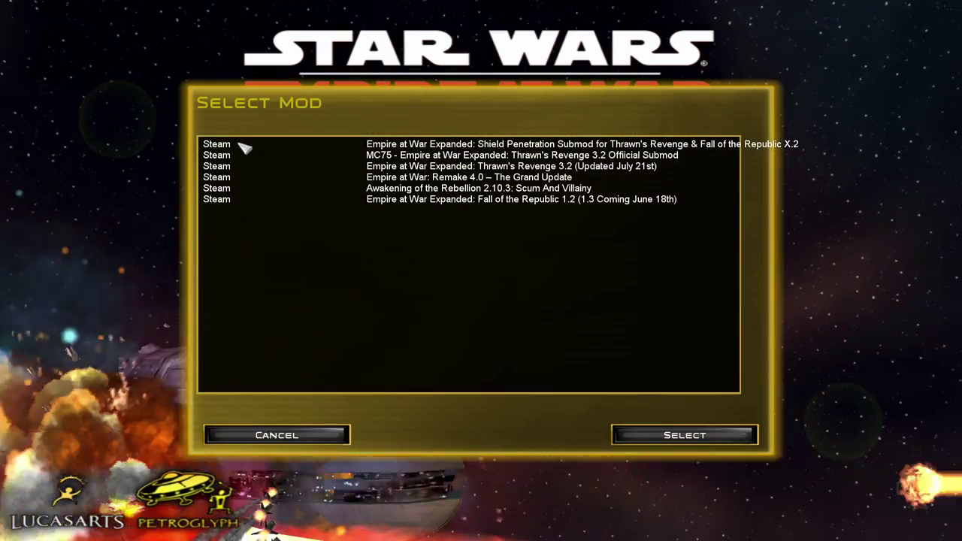
left_click(245, 145)
left_click(236, 156)
left_click(235, 166)
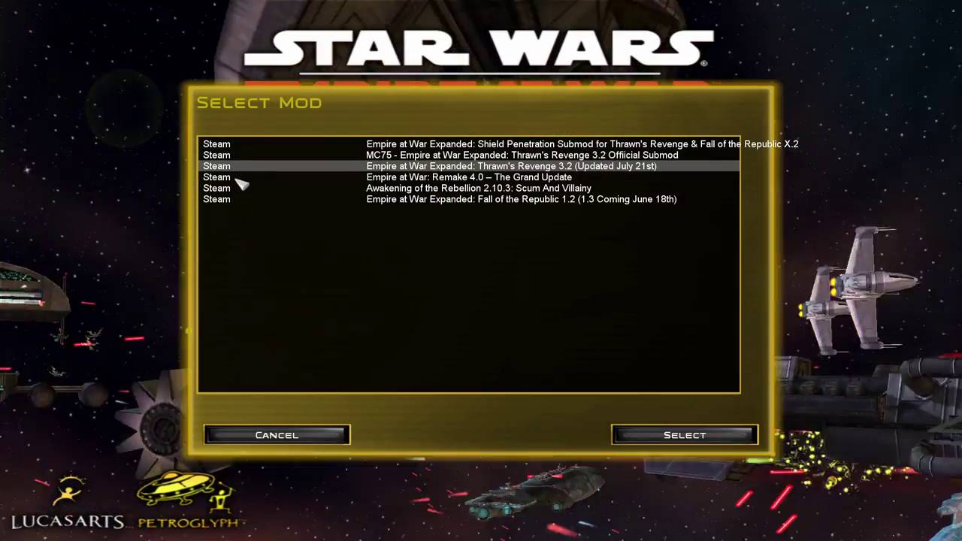
left_click(235, 177)
left_click(236, 188)
left_click(241, 199)
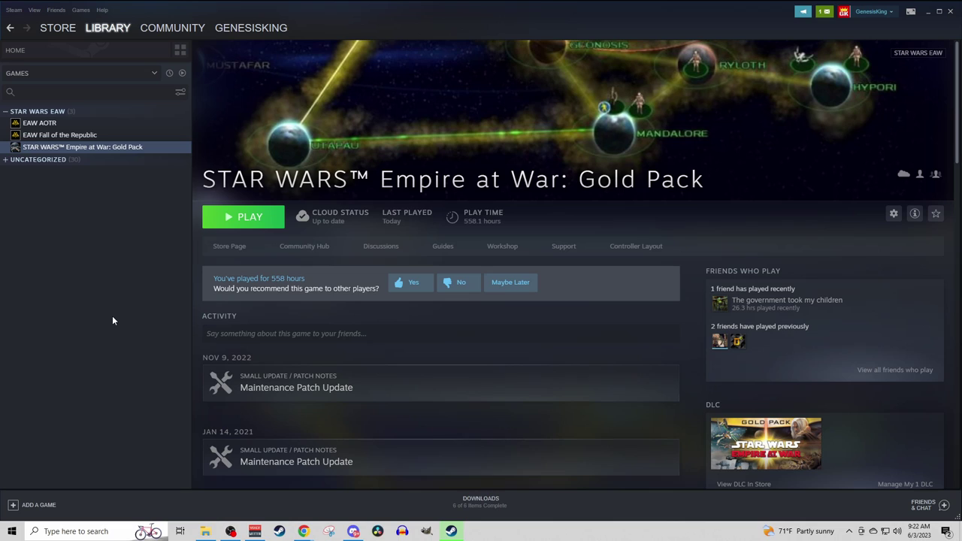
Step: Add StarWarsG.exe from the Star Wars Empire at War corruption folder as a non-Steam game and show its library entry
left_click(32, 505)
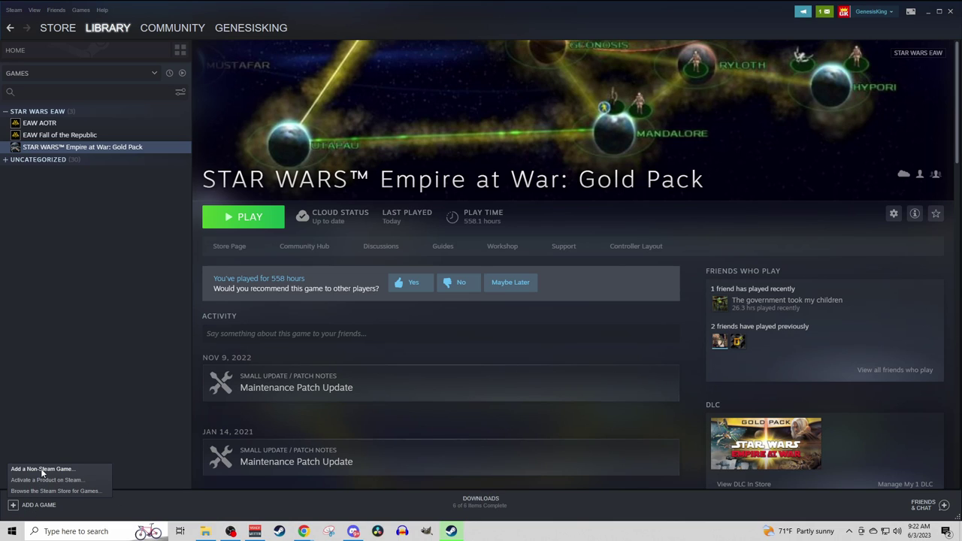
left_click(41, 469)
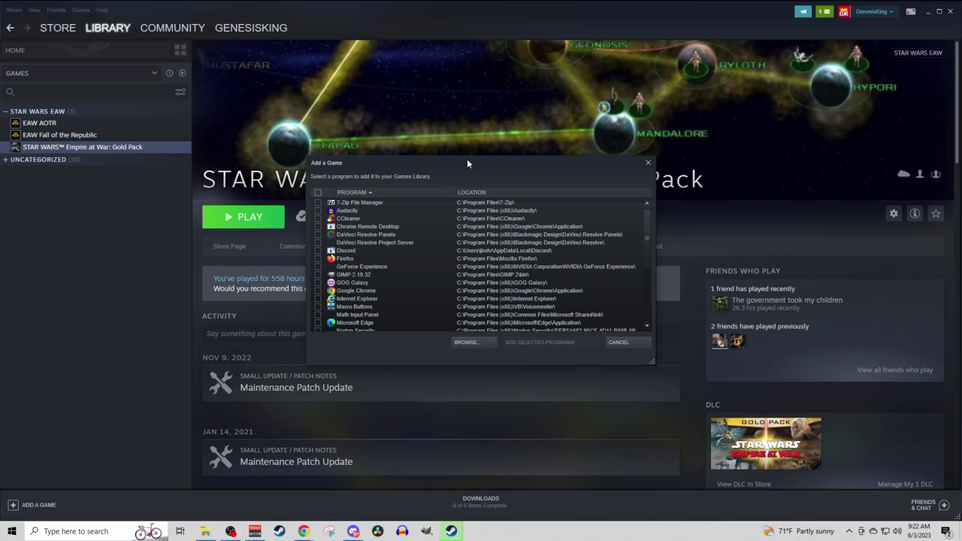
left_click(467, 342)
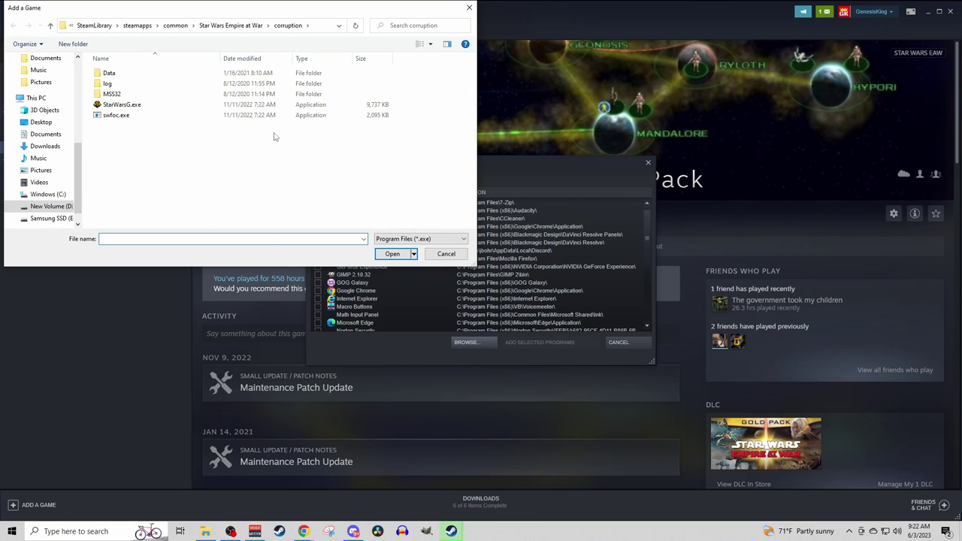
left_click_drag(304, 4, 307, 12)
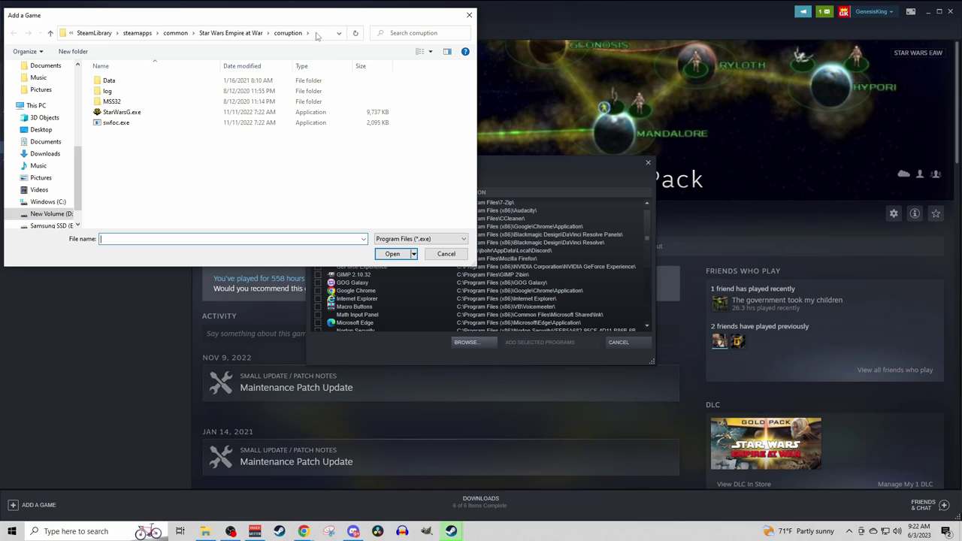
left_click(316, 36)
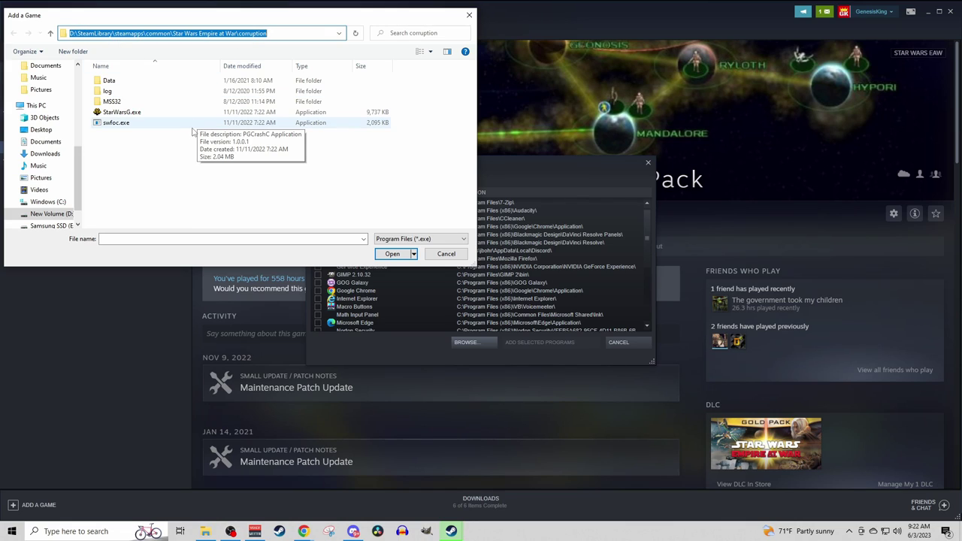
double_click(128, 114)
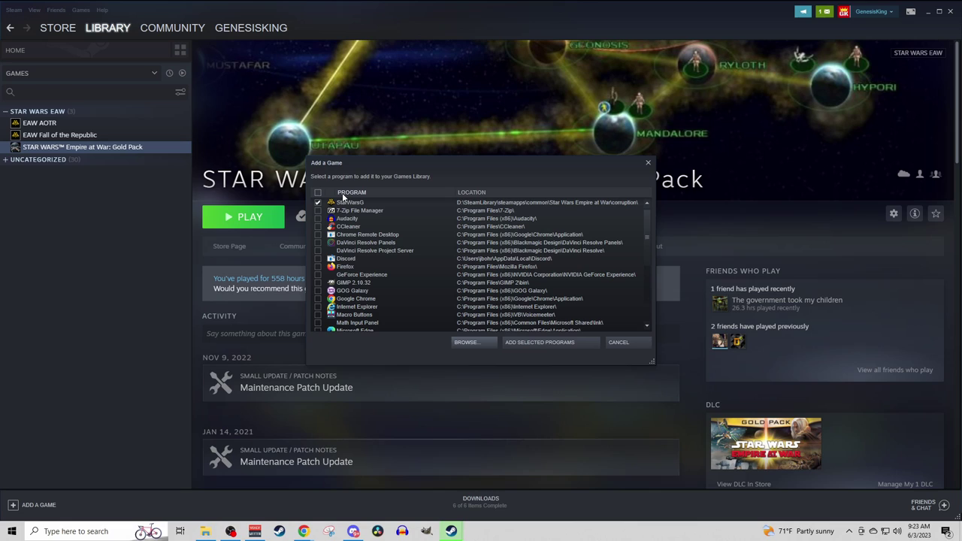
left_click(516, 342)
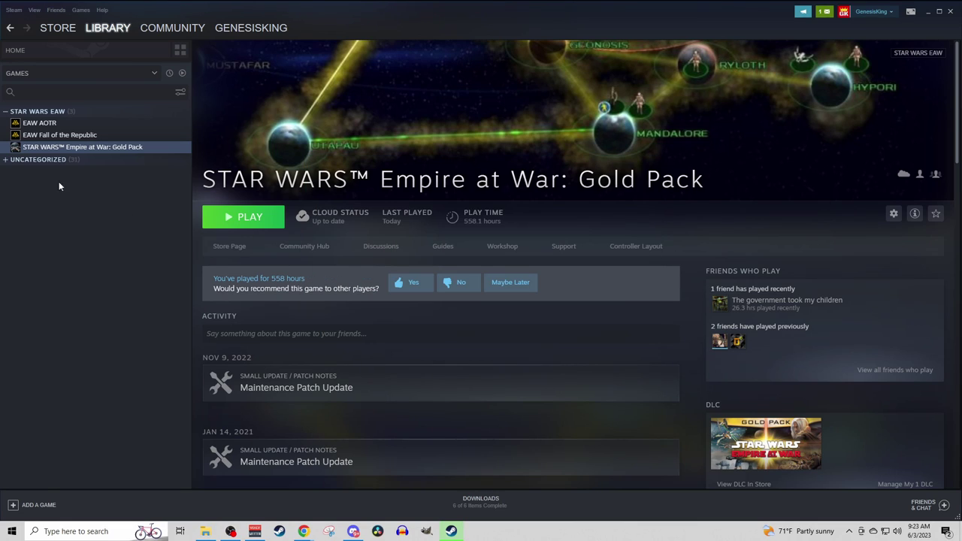
left_click(54, 351)
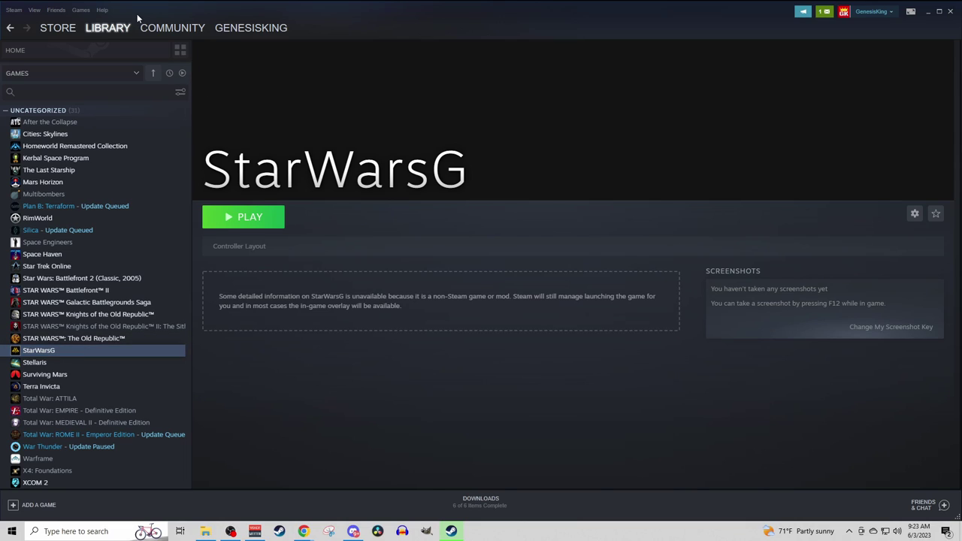
Step: Open the Workshop page of the Empire at War Expanded: Thrawn's Revenge 3.2 mod
mouse_move(153, 27)
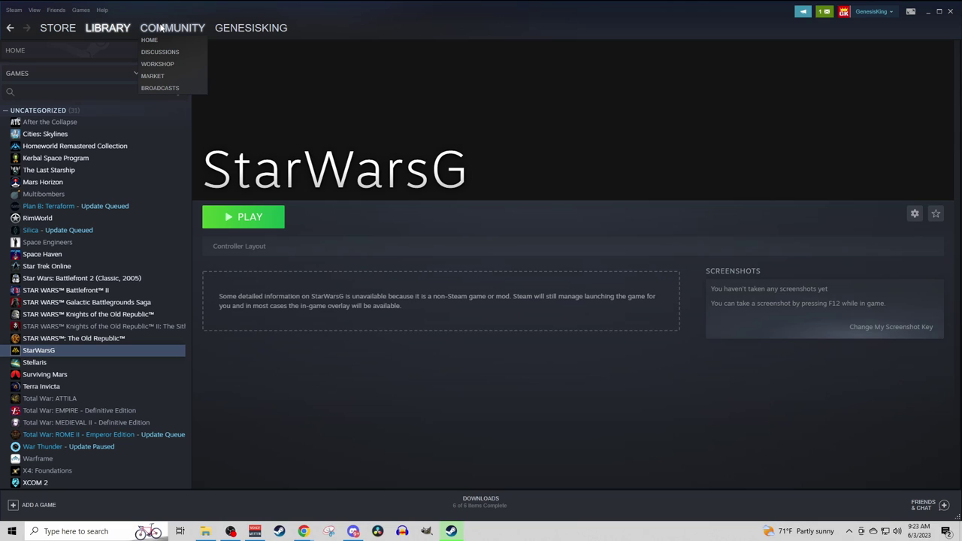
left_click(161, 28)
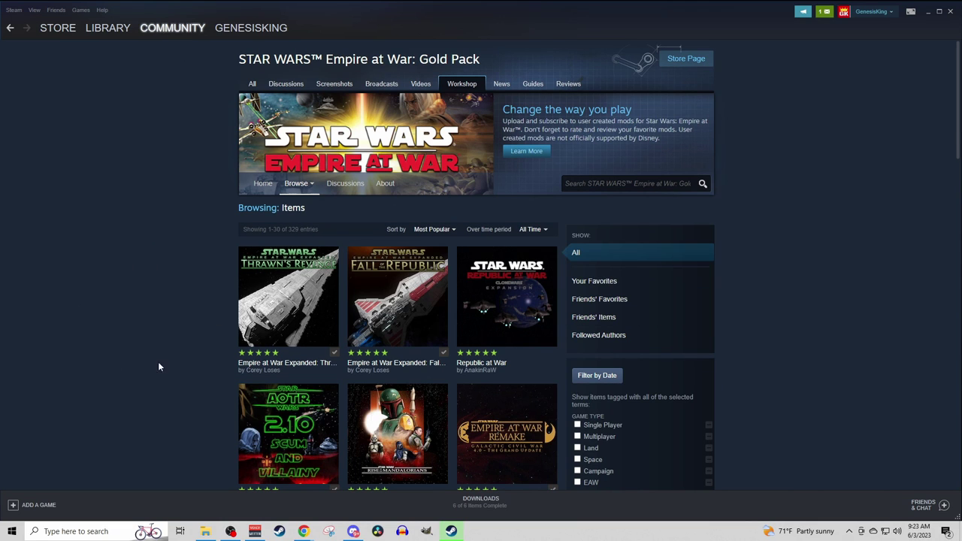
mouse_move(283, 303)
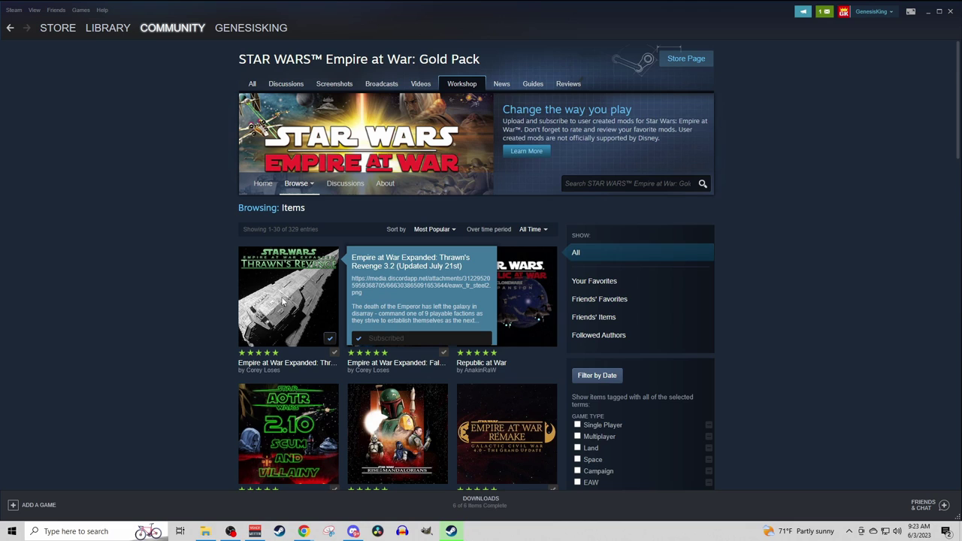
left_click(283, 303)
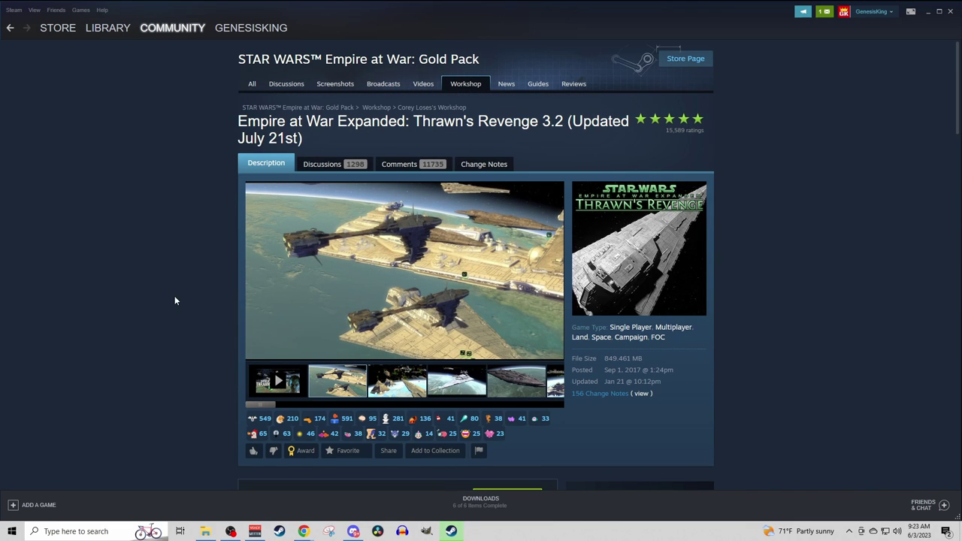
scroll(175, 298, "down", 5)
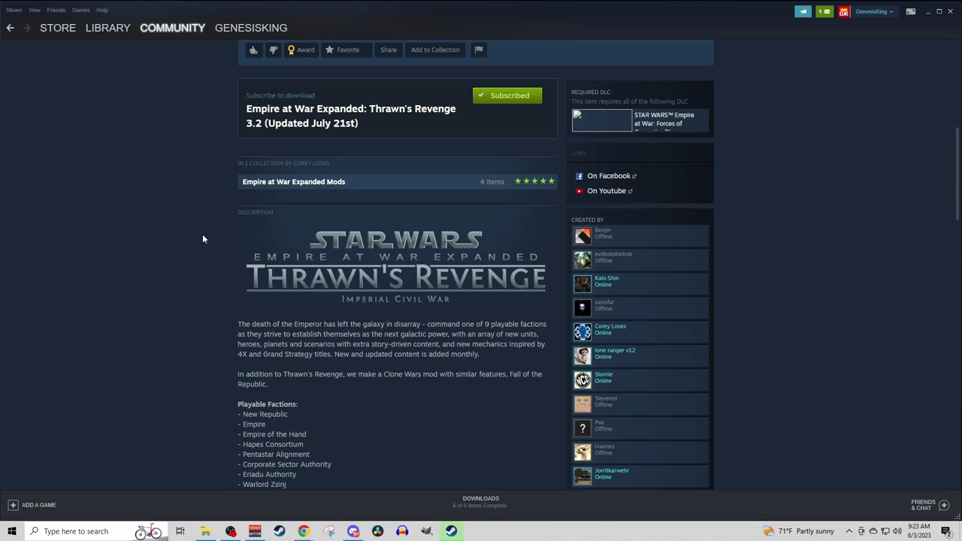
scroll(202, 239, "down", 5)
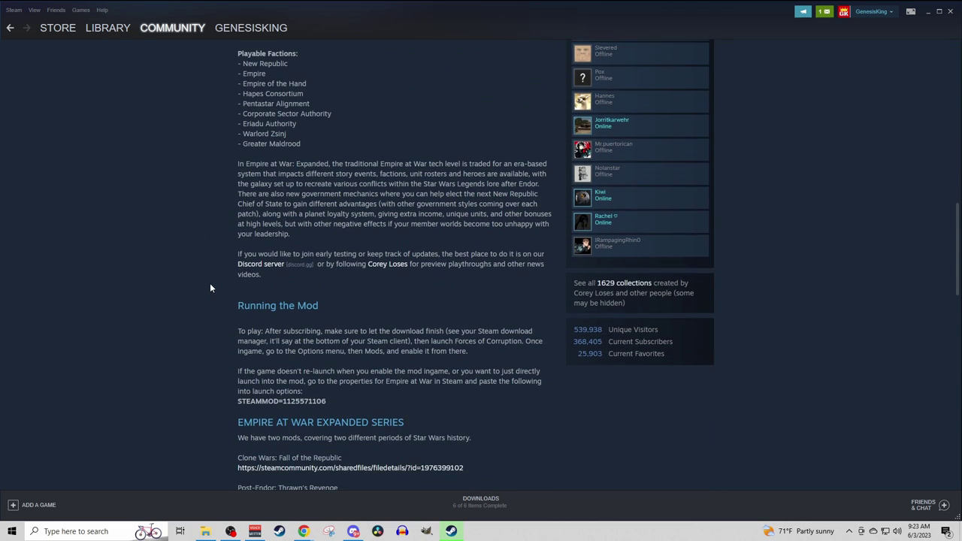
scroll(211, 288, "down", 1)
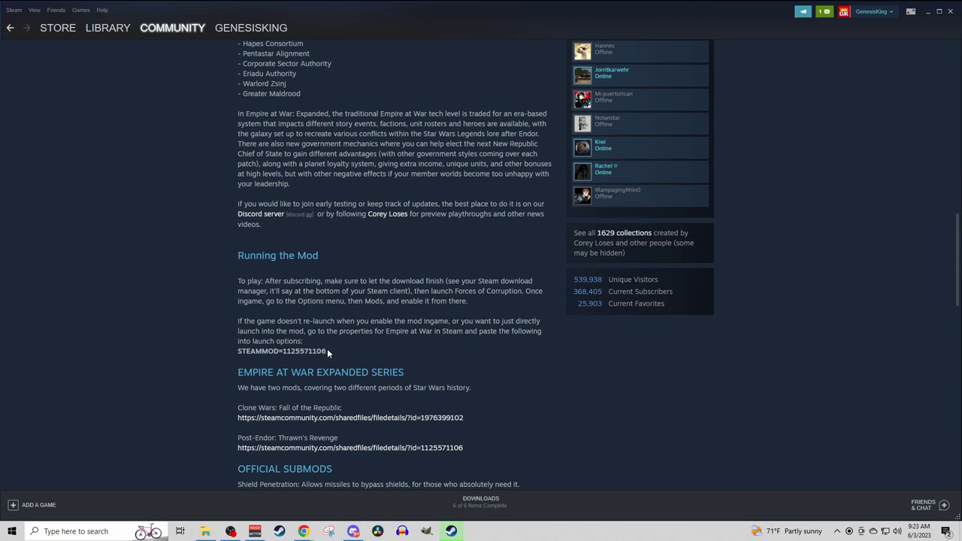
left_click_drag(327, 348, 245, 351)
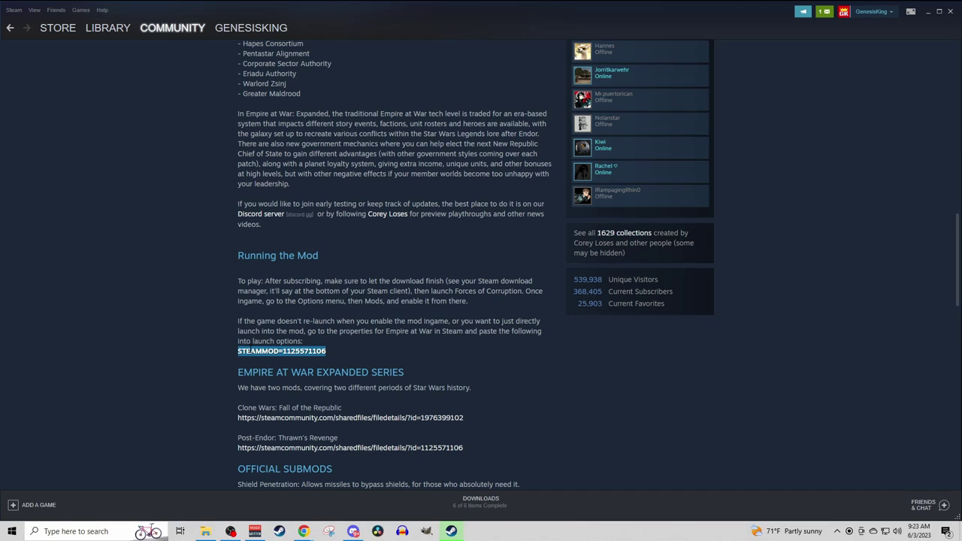
right_click(251, 349)
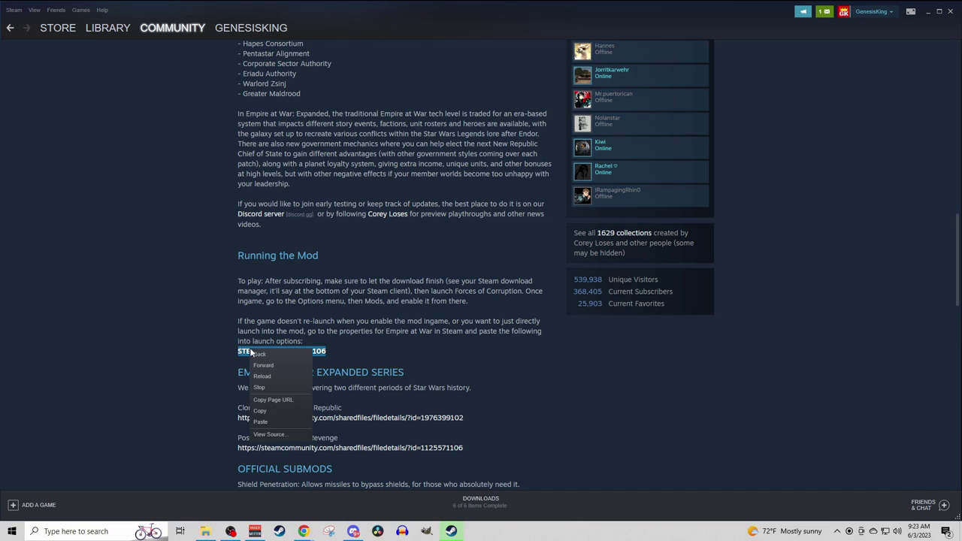
left_click(265, 410)
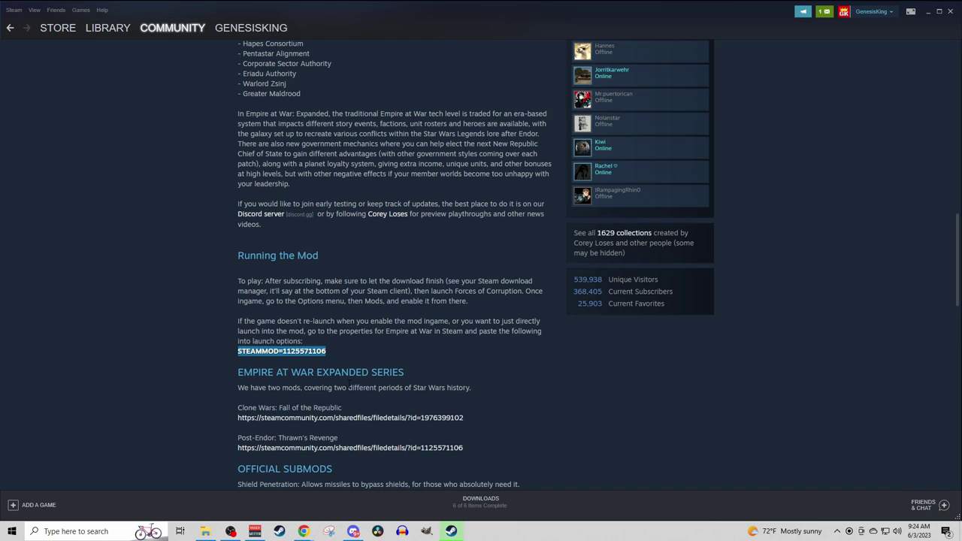
right_click(281, 353)
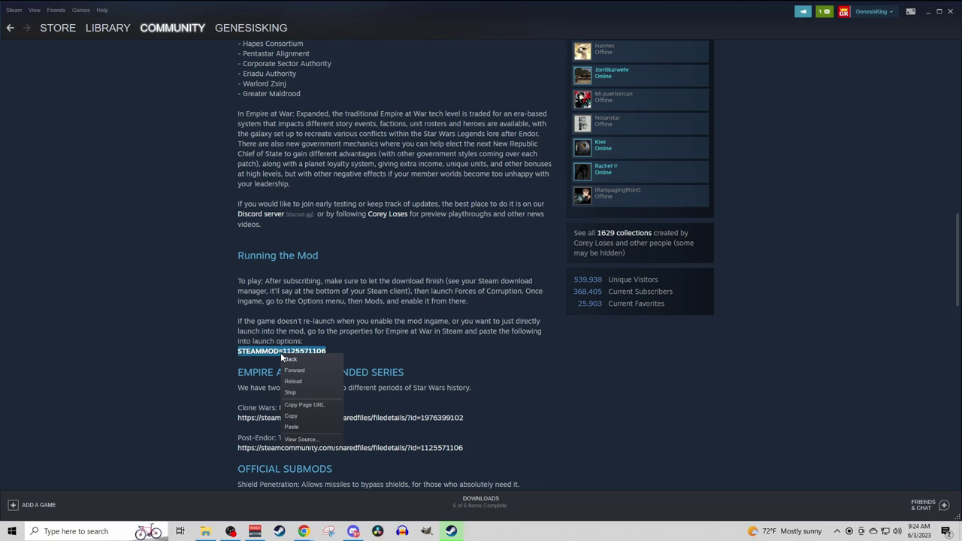
left_click(298, 413)
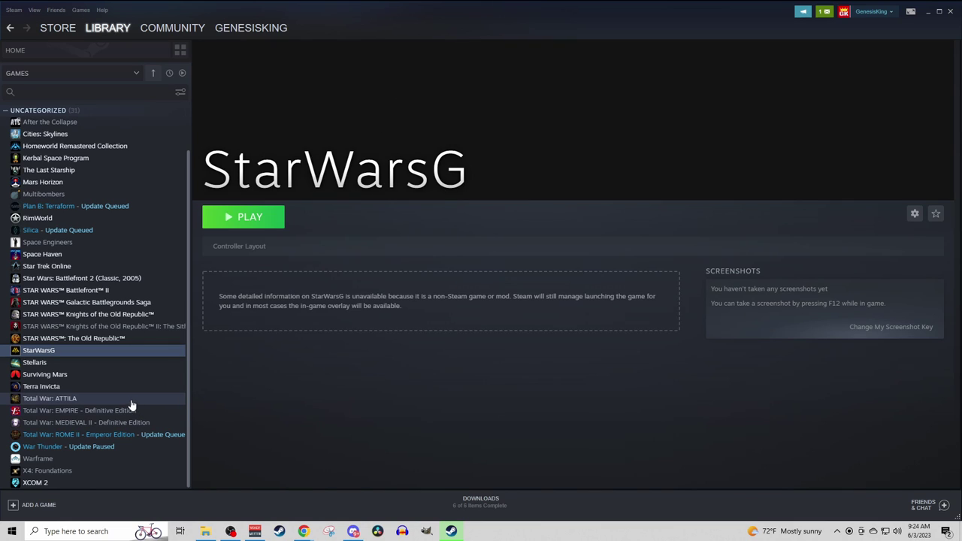
right_click(54, 351)
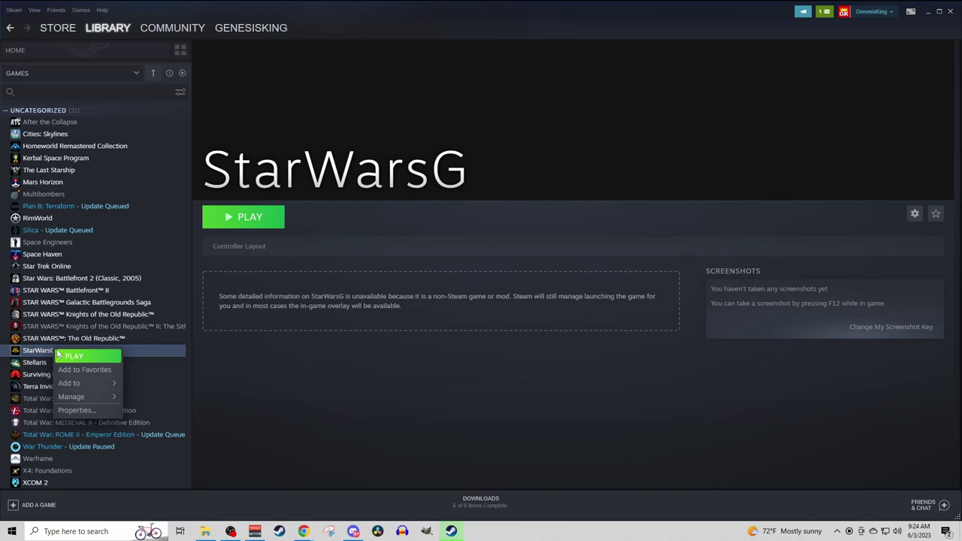
left_click(94, 410)
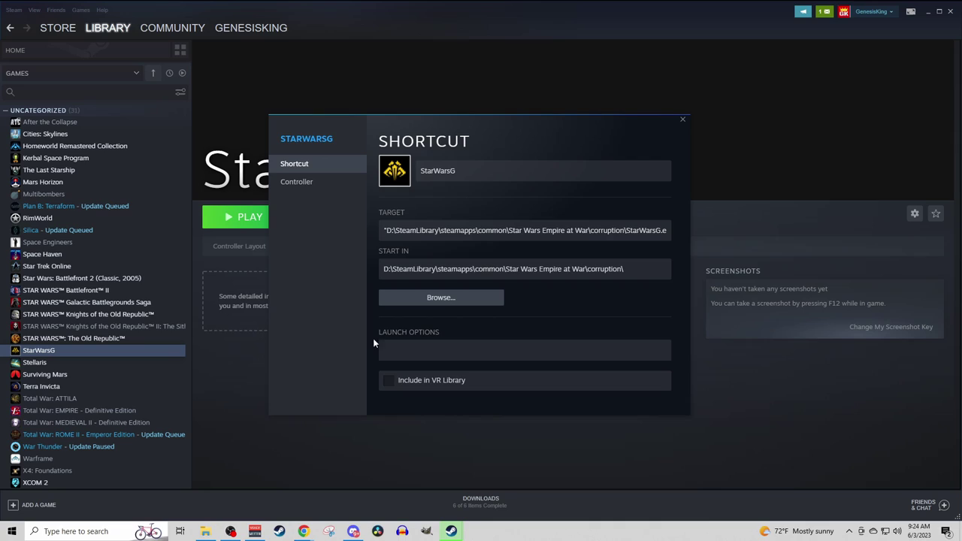
left_click(401, 349)
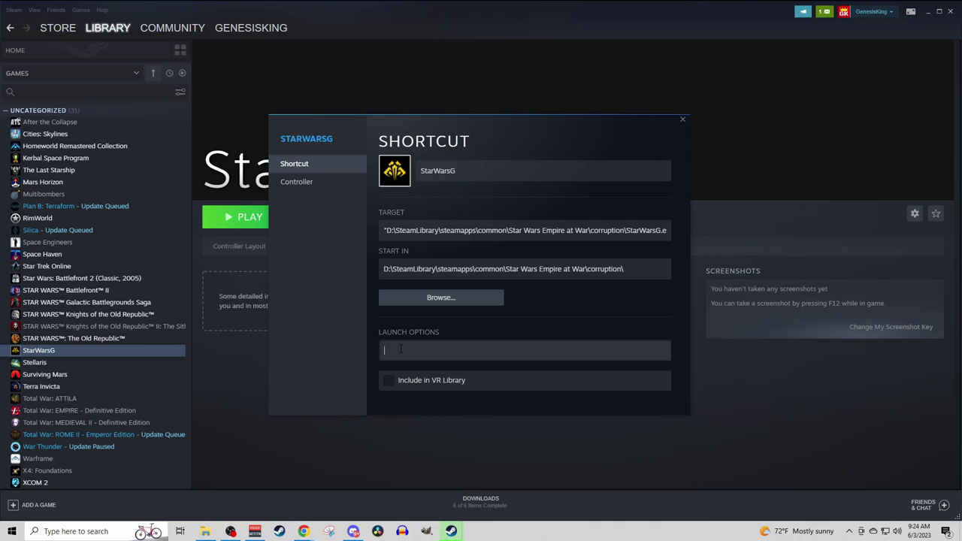
key("ctrl+v")
Step: Rename the StarWarsG shortcut as EAW Thrawns and close its properties
left_click(466, 172)
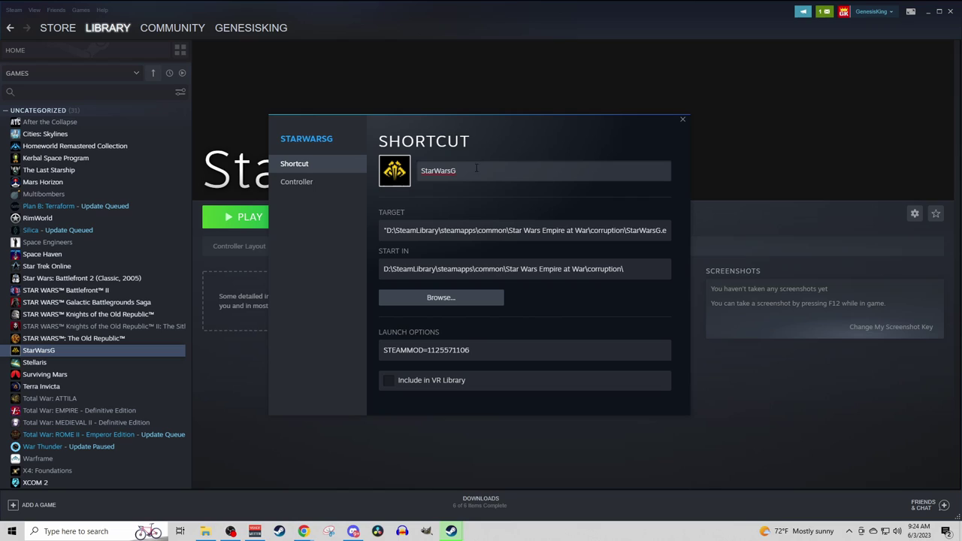
left_click_drag(475, 168, 421, 167)
type("EAW")
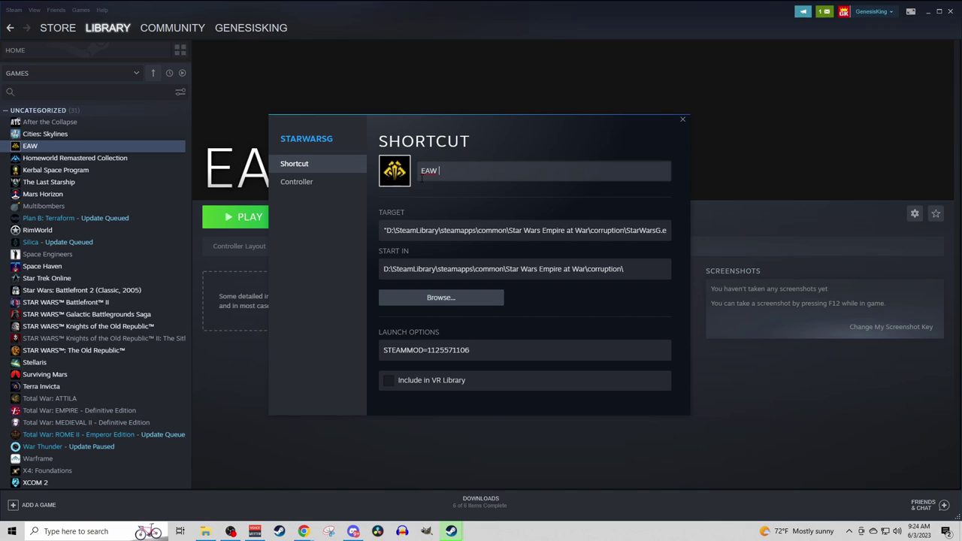
type(" Thrawns")
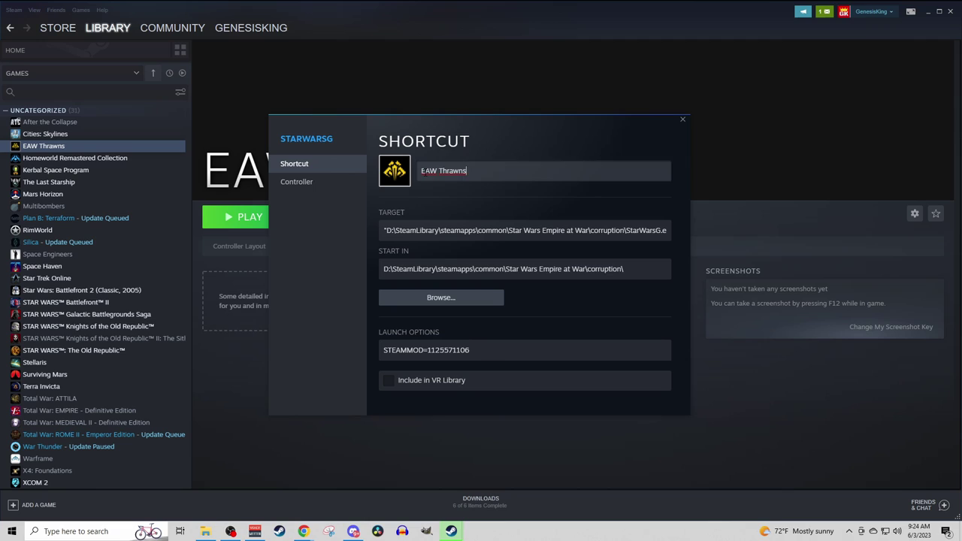
left_click(718, 149)
left_click(683, 121)
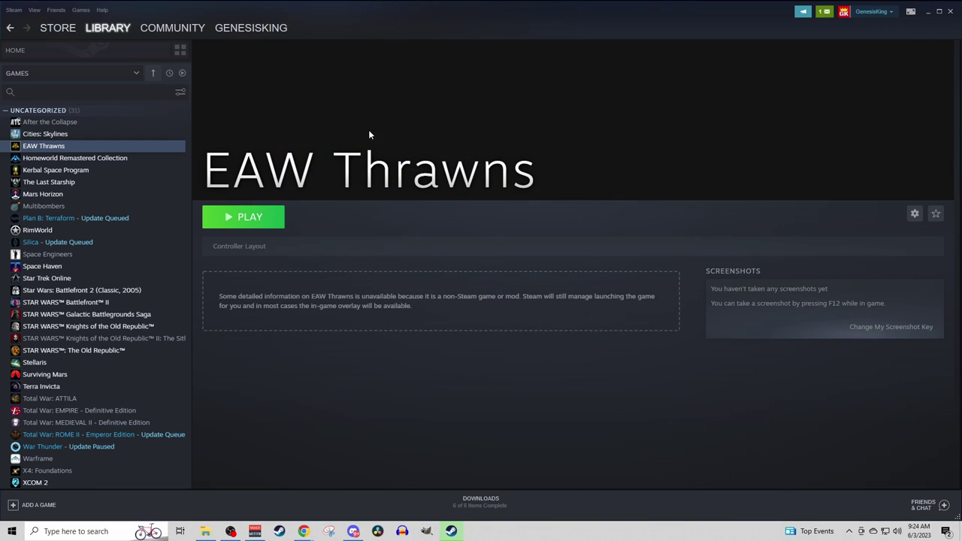
Step: Move EAW Thrawns into the STAR WARS EAW collection and launch it from there
scroll(30, 151, "up", 2)
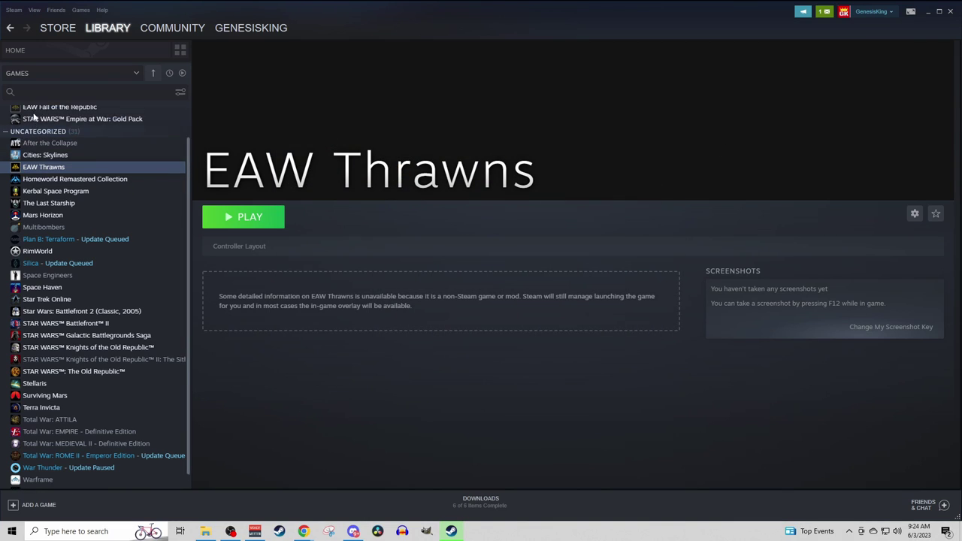
left_click_drag(54, 198, 46, 120)
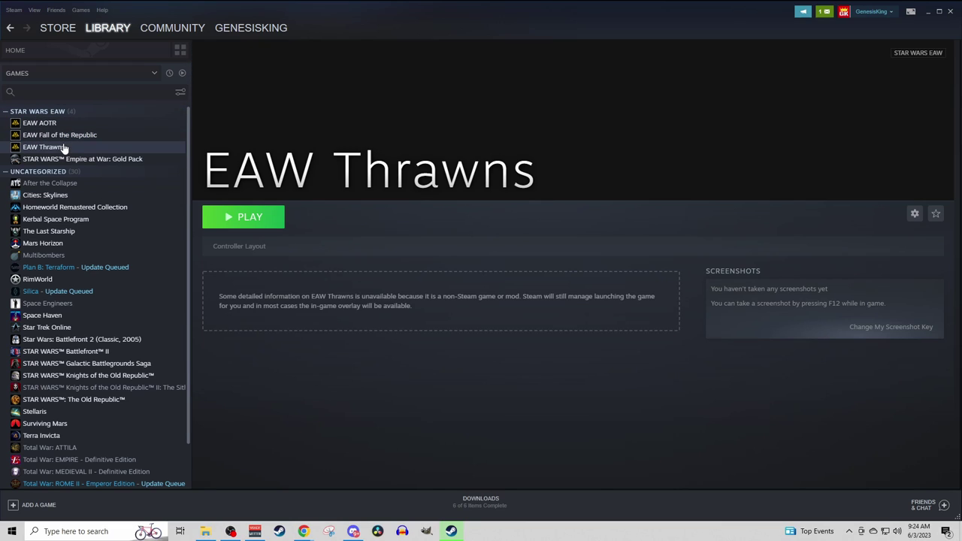
left_click(65, 148)
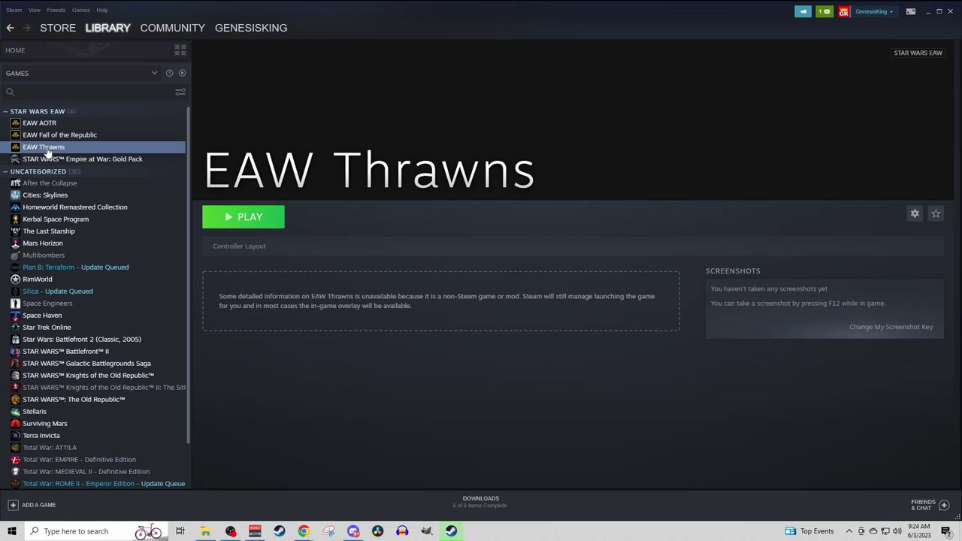
left_click(244, 218)
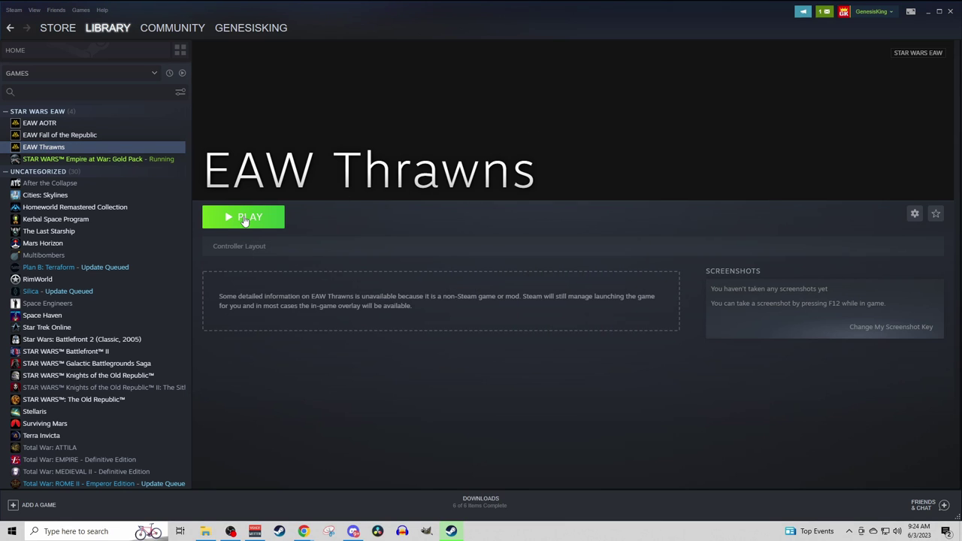